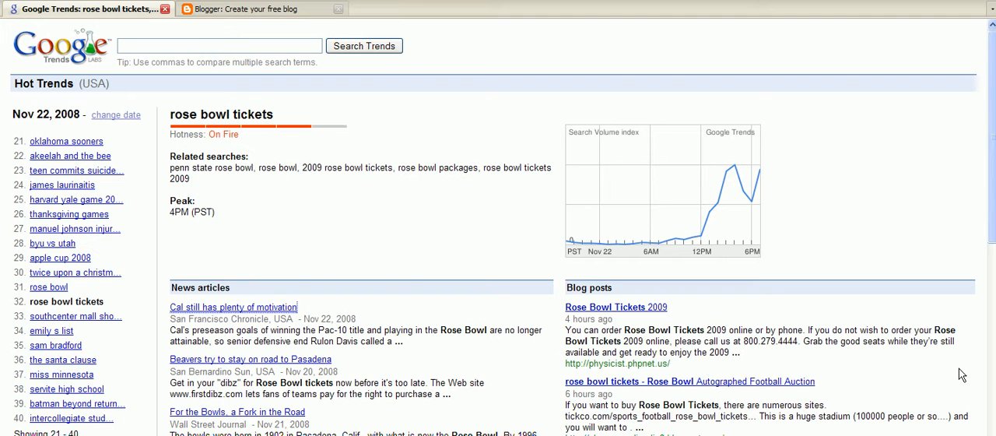
Step: Switch to the Blogger page, review the fields of its Google account creation form, and return to the home page
click(287, 11)
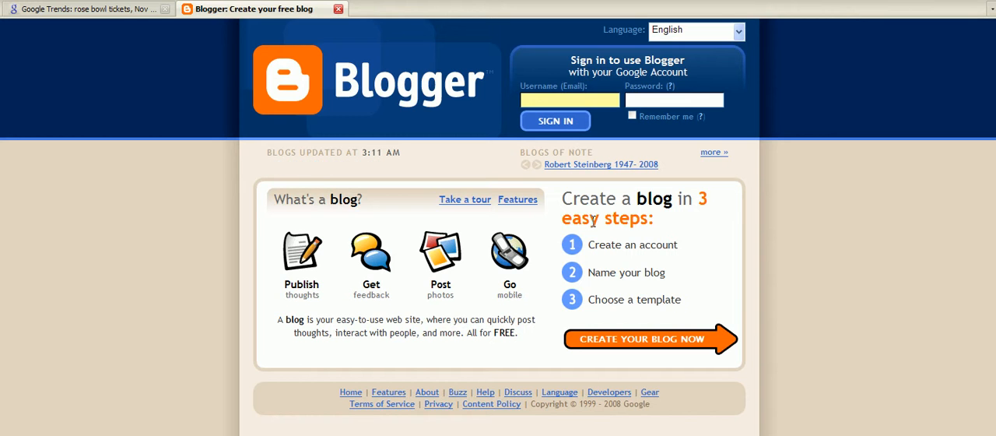
click(610, 337)
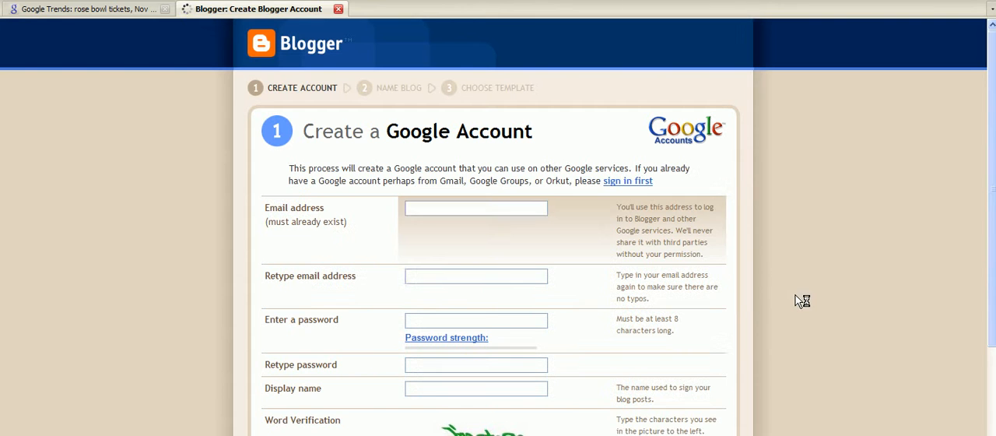
click(472, 211)
scroll(475, 218, down, 3)
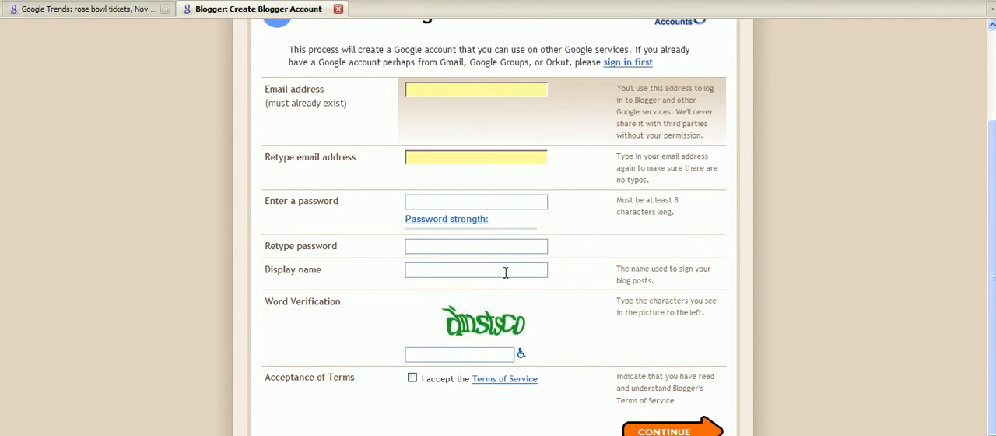
scroll(506, 273, up, 3)
click(273, 53)
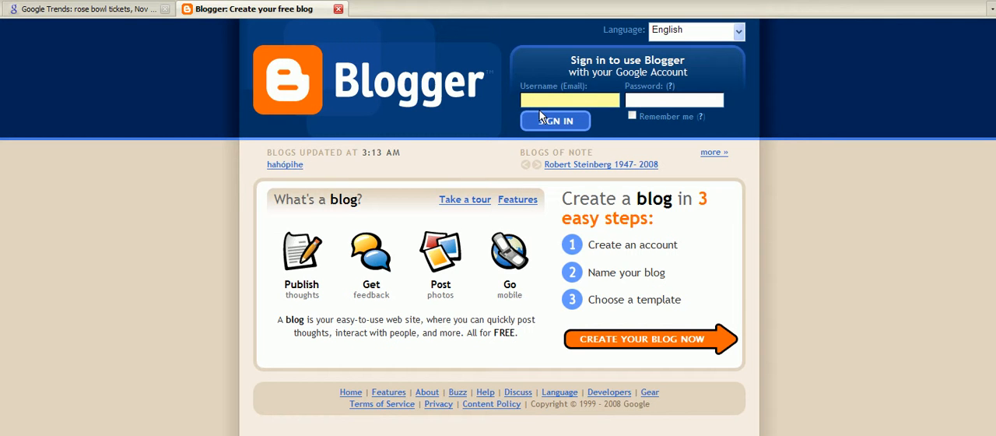
Step: Sign in to Blogger with the username and password from the saved "Google - couprclient" passcard, without saving a new passcard
click(529, 99)
drag(568, 56, 725, 75)
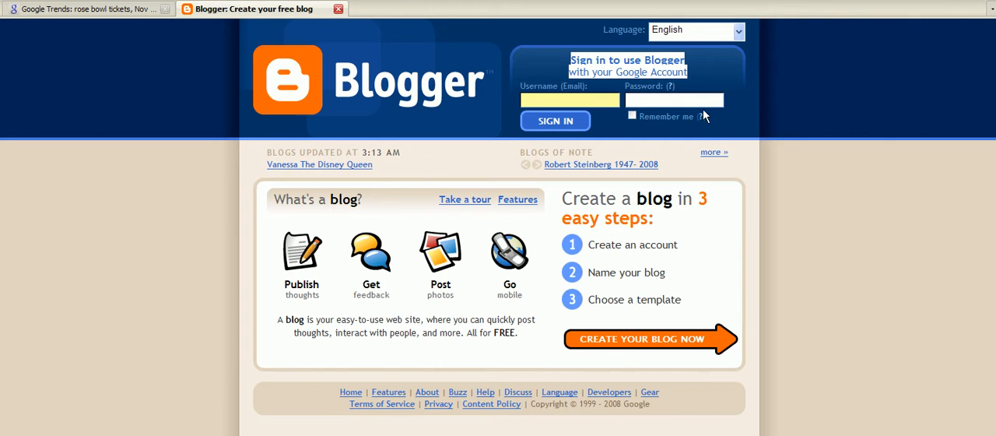
click(699, 98)
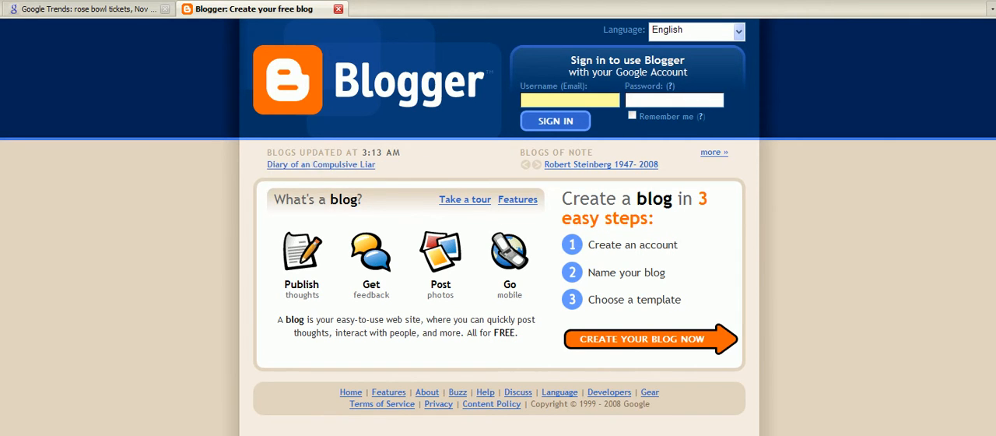
click(313, 1)
drag(324, 60, 325, 126)
click(217, 96)
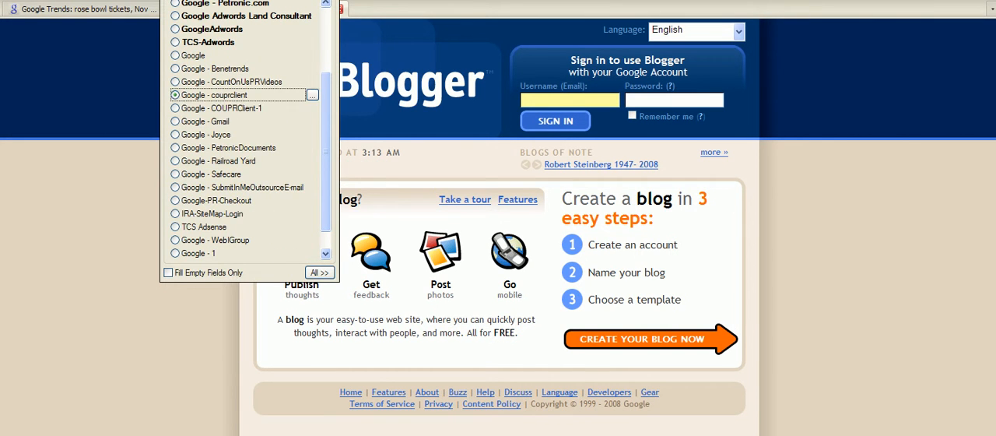
click(216, 97)
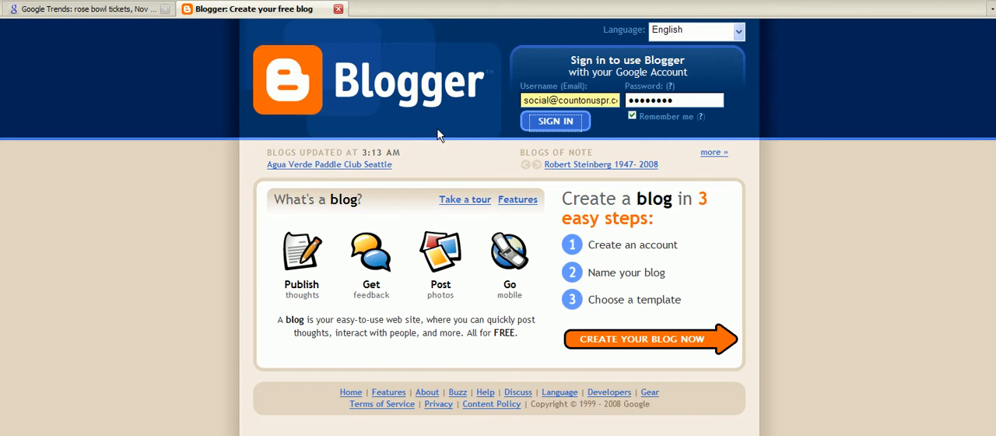
click(552, 121)
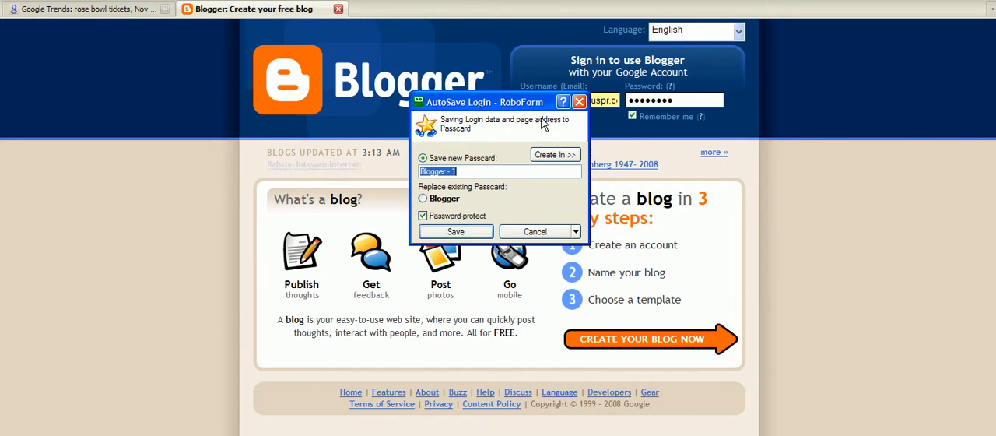
click(548, 231)
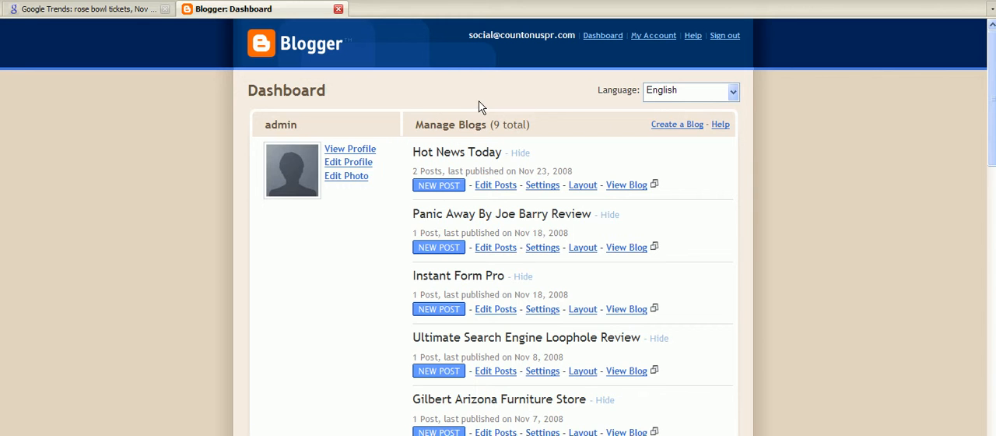
Step: Start a new blog titled "Breaking News Blog" and check the availability of the address breakingnewsblog
click(673, 129)
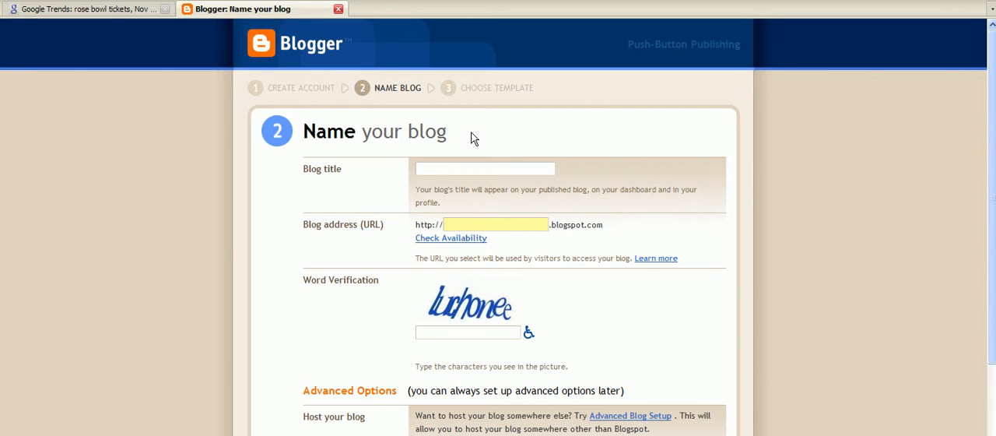
text(Breaking News Blog)
key(Tab)
text(breakingnewsblog)
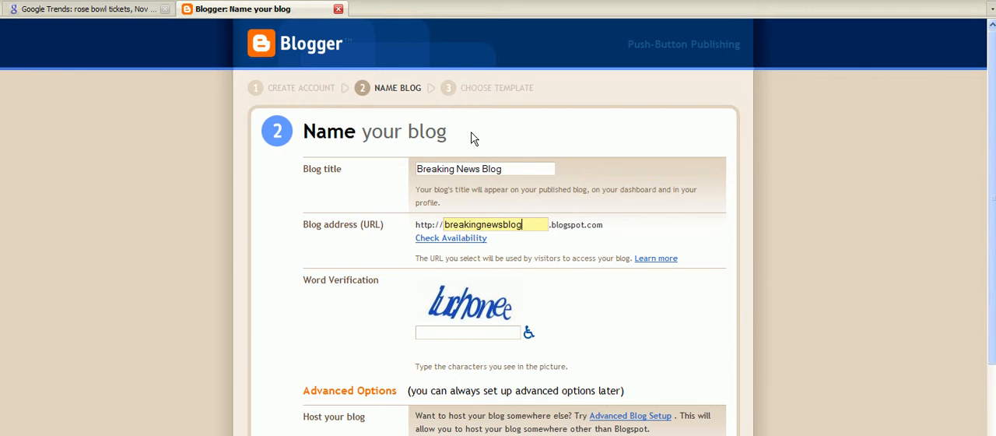
click(456, 239)
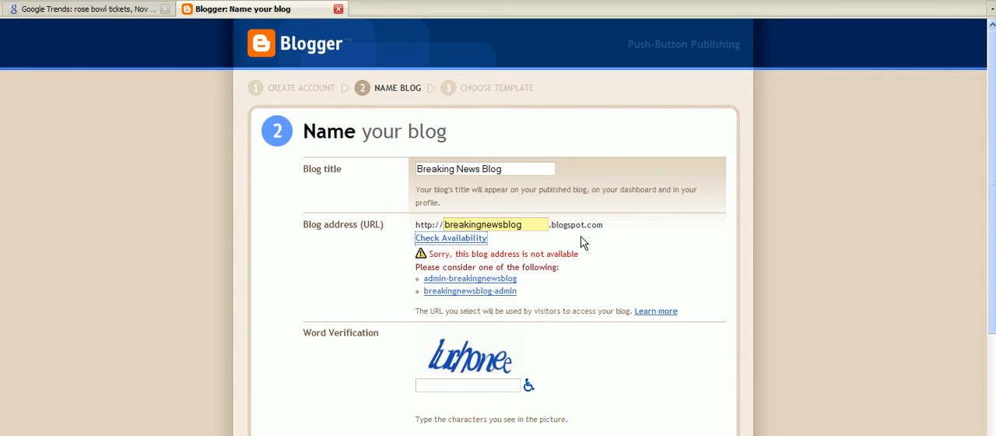
Step: Set the blog address to breakingnewsblog123 and check its availability
click(534, 223)
text(123)
click(469, 238)
click(544, 224)
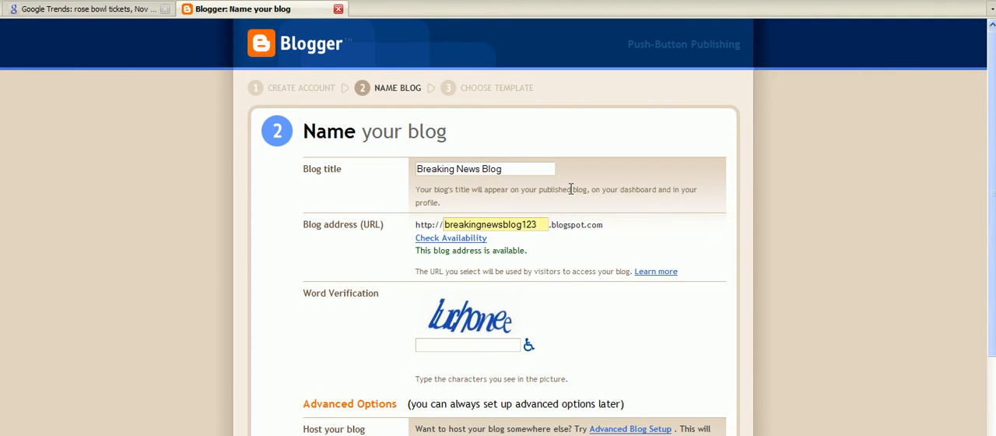
Step: Fill in the word verification field with the characters from the picture
click(489, 346)
scroll(491, 312, down, 1)
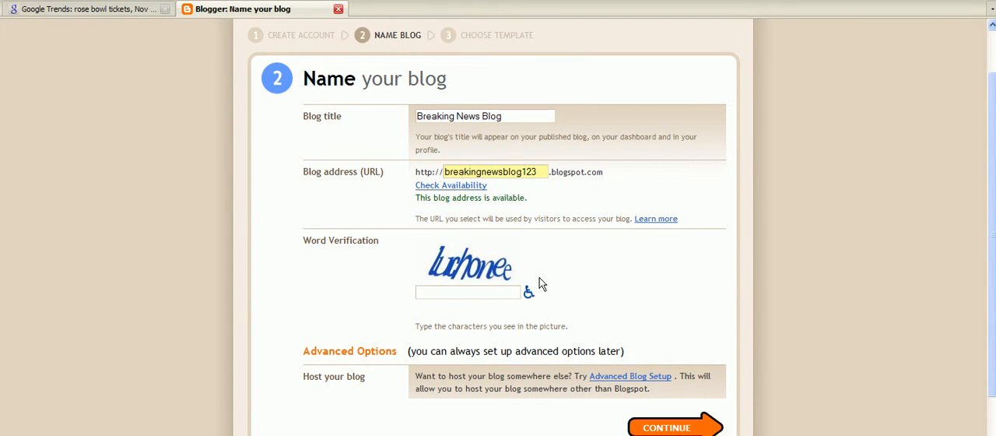
text(luchonee)
scroll(526, 258, down, 2)
scroll(547, 263, up, 3)
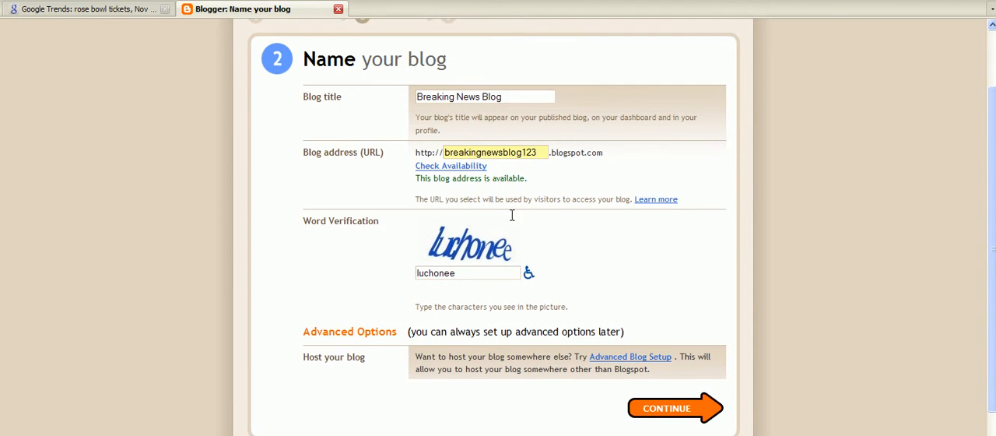
Step: Set the blog address to breakingnewsblog4you, check its availability, and continue to the template choice
drag(519, 134, 375, 146)
click(513, 141)
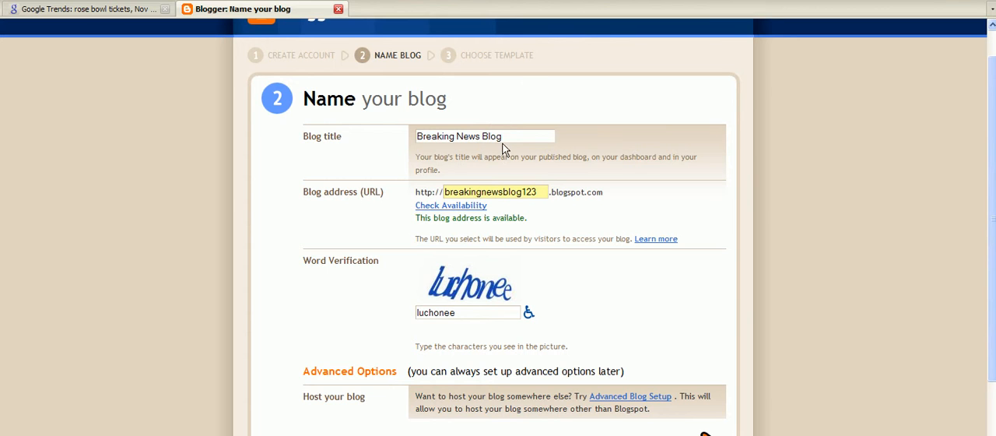
drag(505, 137, 316, 138)
drag(519, 195, 424, 185)
mouse_move(537, 193)
mouse_down()
mouse_move(376, 190)
mouse_move(537, 192)
mouse_move(521, 192)
mouse_up()
text(4you)
click(457, 206)
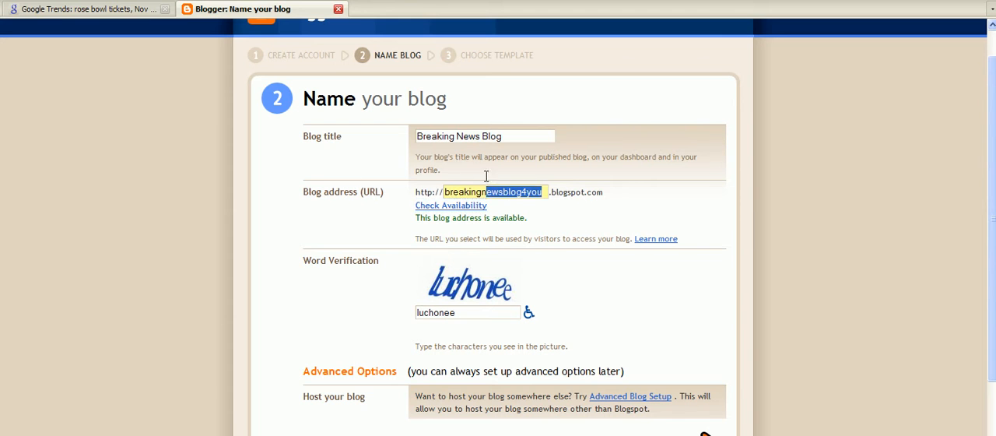
scroll(502, 331, down, 1)
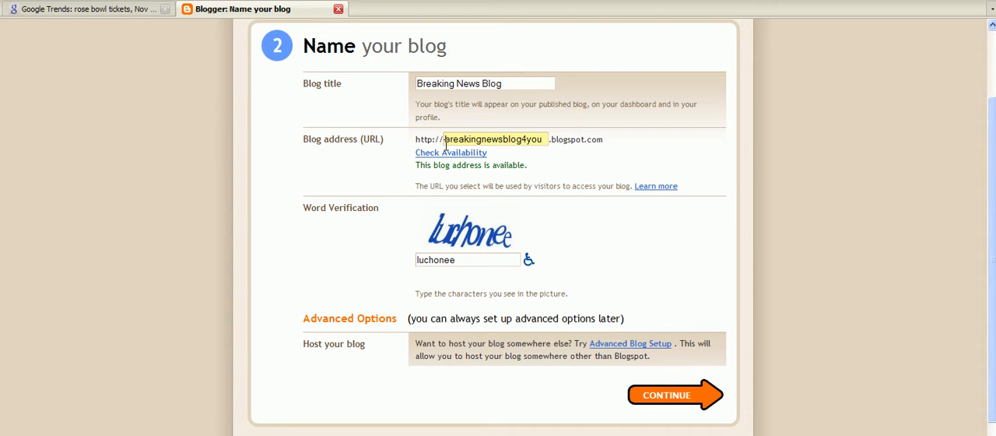
scroll(576, 109, down, 1)
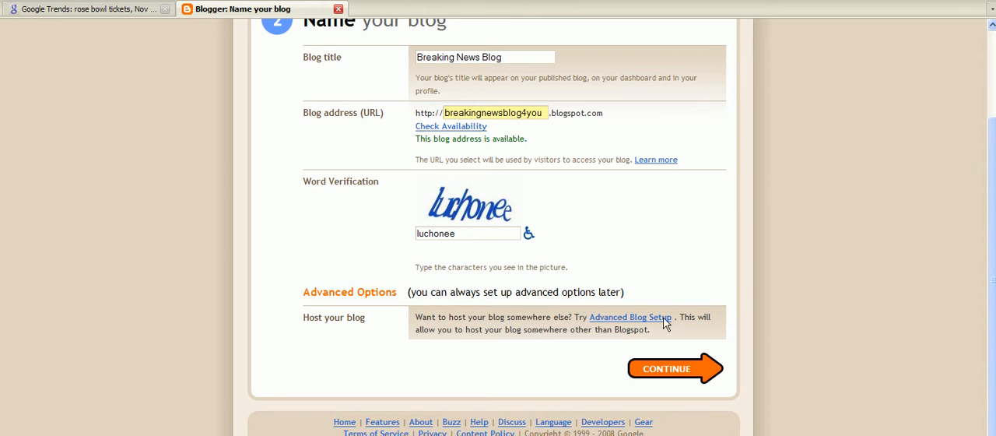
click(670, 370)
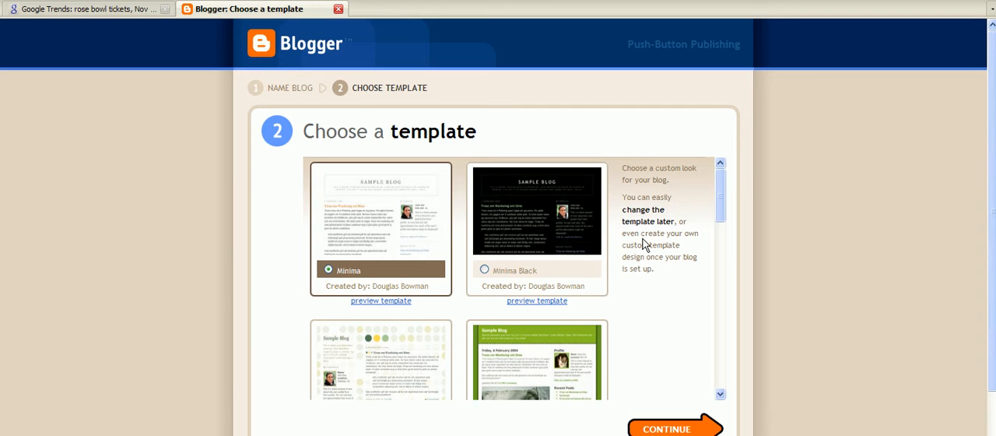
Step: Create the blog with the Son of Moto template and open the editor for its first post
drag(720, 193, 720, 372)
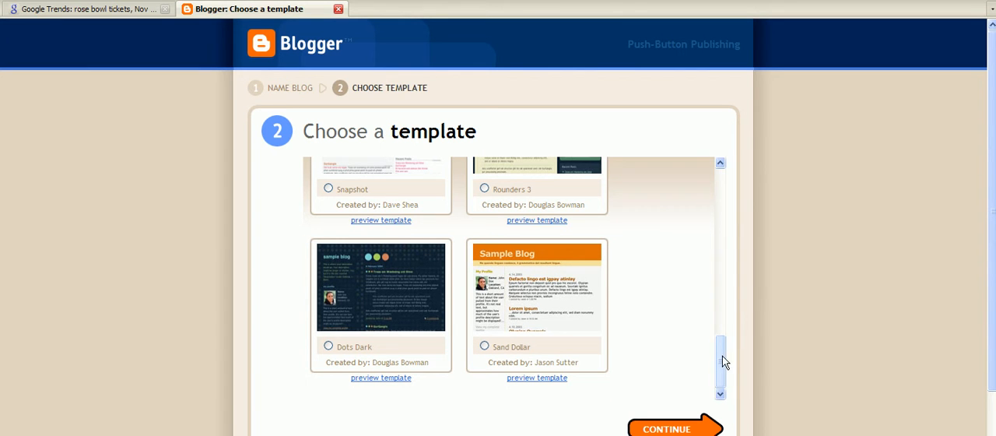
drag(723, 363, 681, 226)
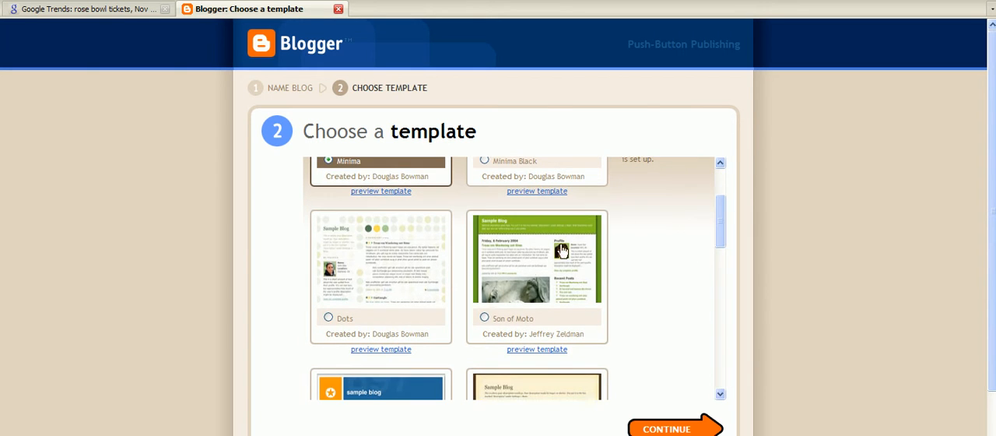
click(487, 319)
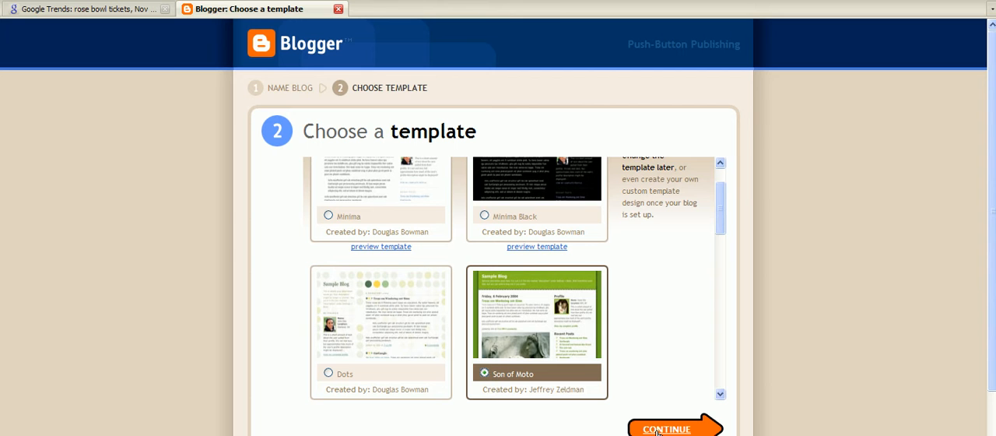
scroll(992, 292, down, 2)
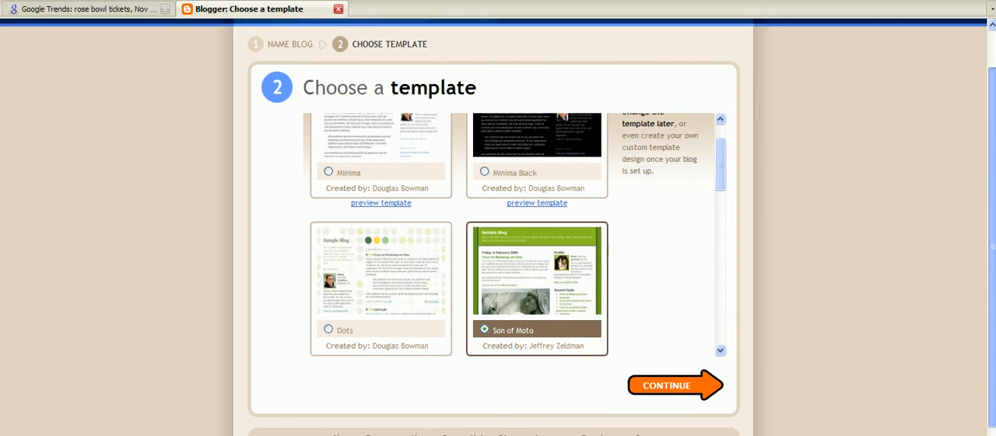
click(678, 372)
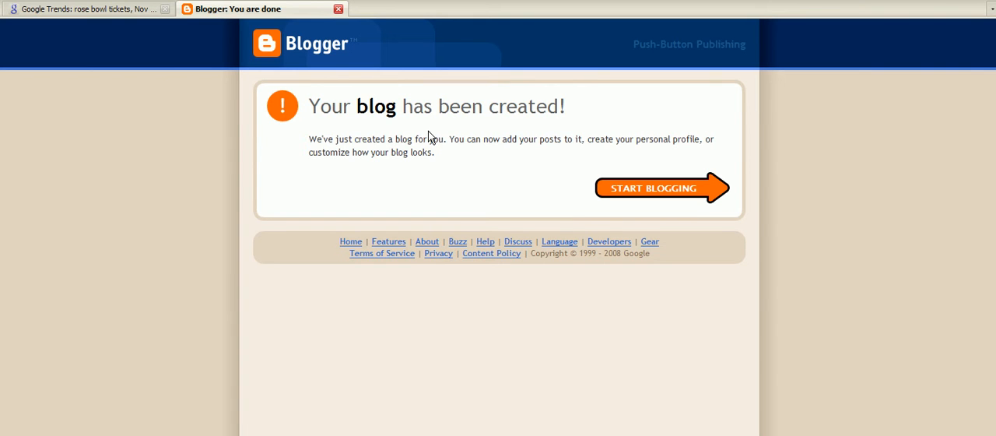
click(638, 194)
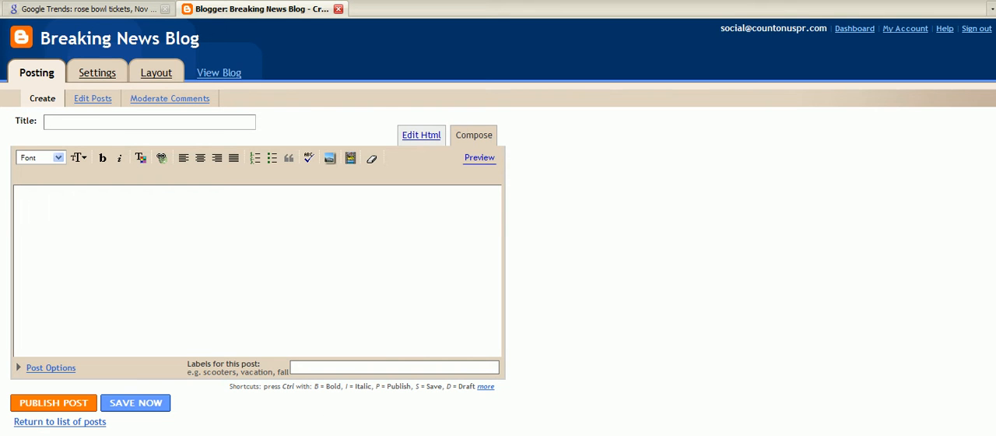
Step: Copy the headline "2009 Rose Bowl Tickets" from the Notepad article into the post's title
key(alt+Tab)
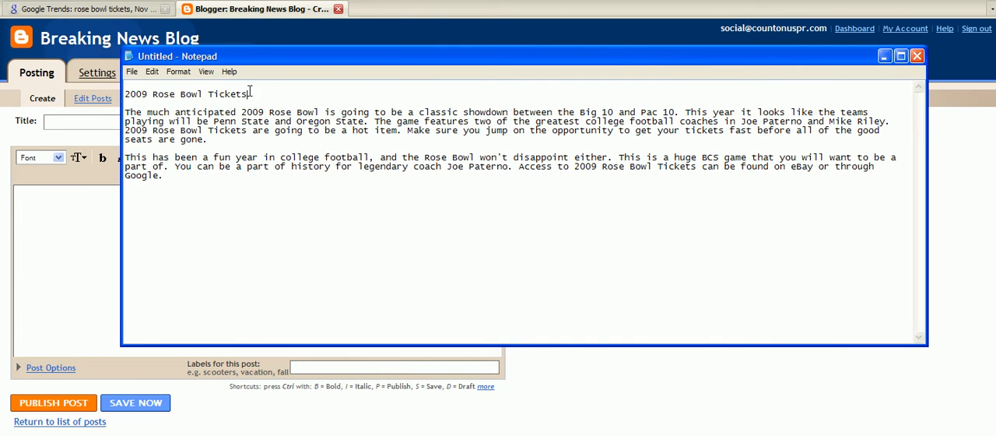
drag(248, 94, 62, 94)
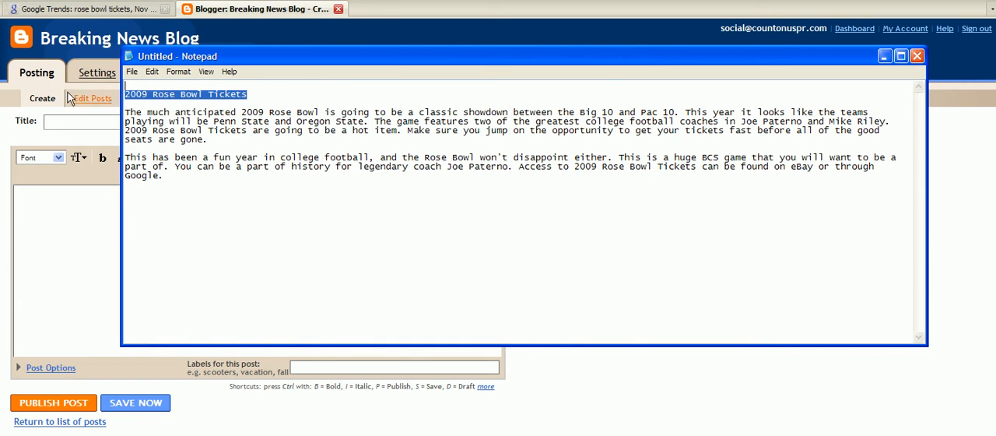
right_click(194, 94)
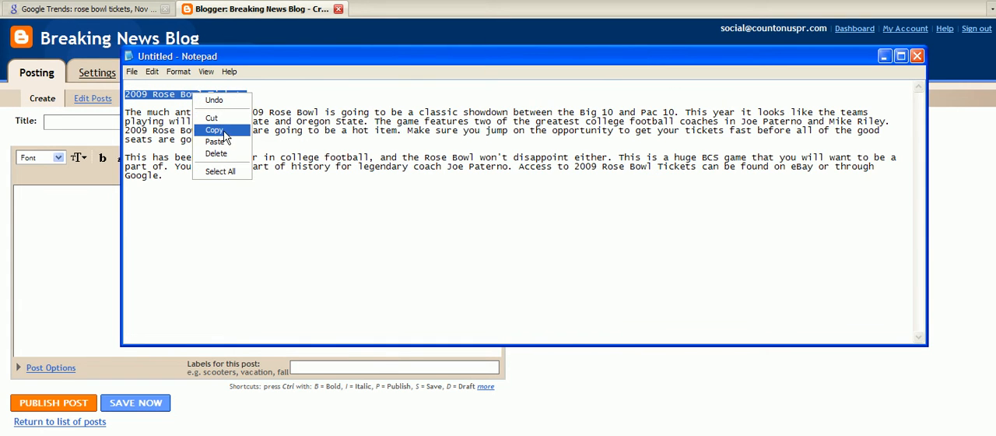
click(214, 129)
click(106, 125)
right_click(95, 122)
click(121, 172)
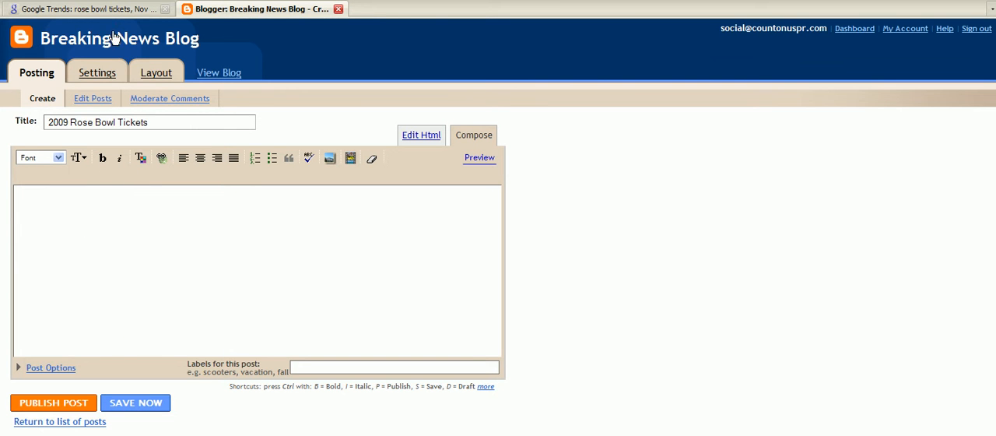
Step: Review the "rose bowl tickets" keyword and its related searches in Google Trends and compare them with the post title
click(107, 10)
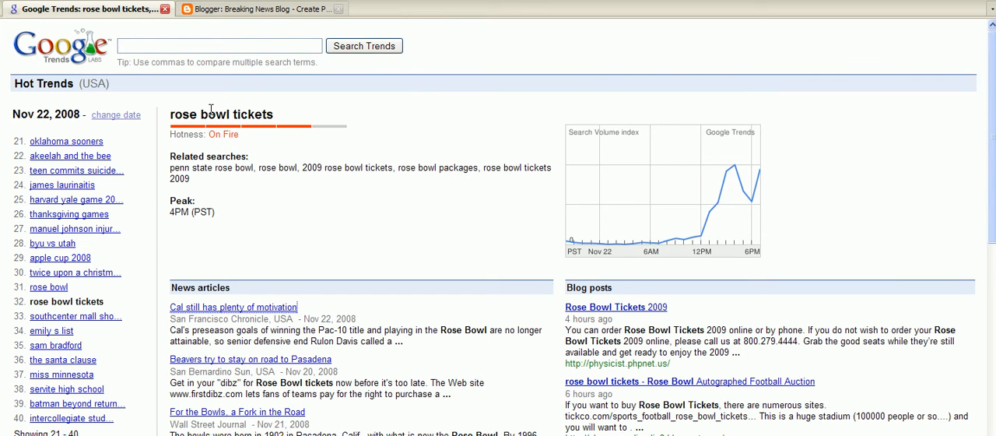
drag(172, 114, 285, 120)
click(321, 106)
drag(302, 167, 393, 168)
click(432, 192)
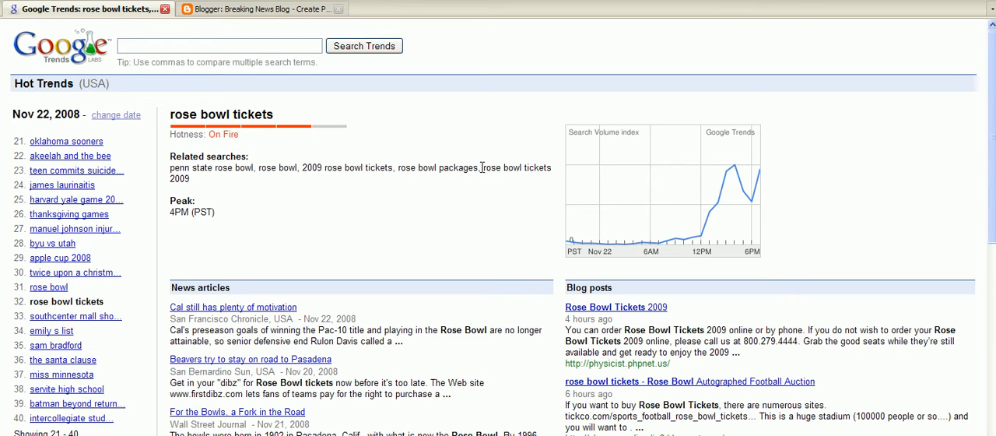
drag(279, 118, 169, 113)
click(178, 113)
click(252, 9)
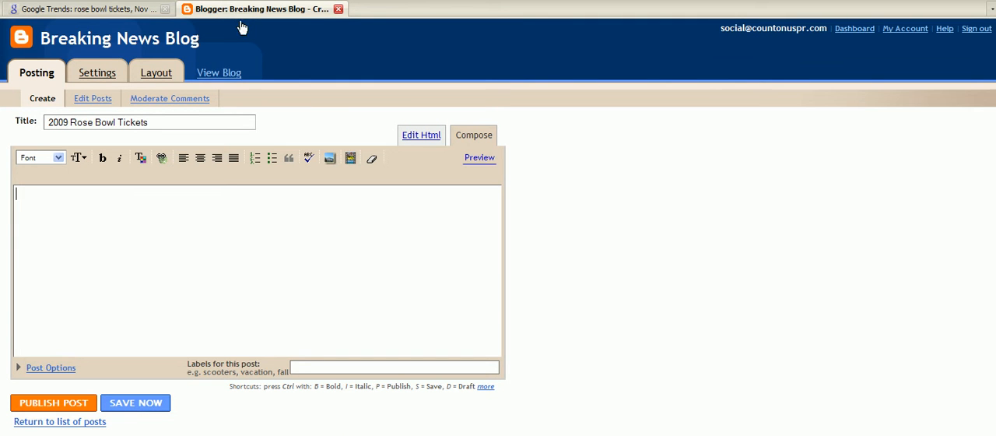
drag(46, 121, 161, 119)
click(176, 120)
Step: Copy the two article paragraphs below the headline from the Notepad document into the blog post's body
key(alt+Tab)
drag(165, 177, 126, 111)
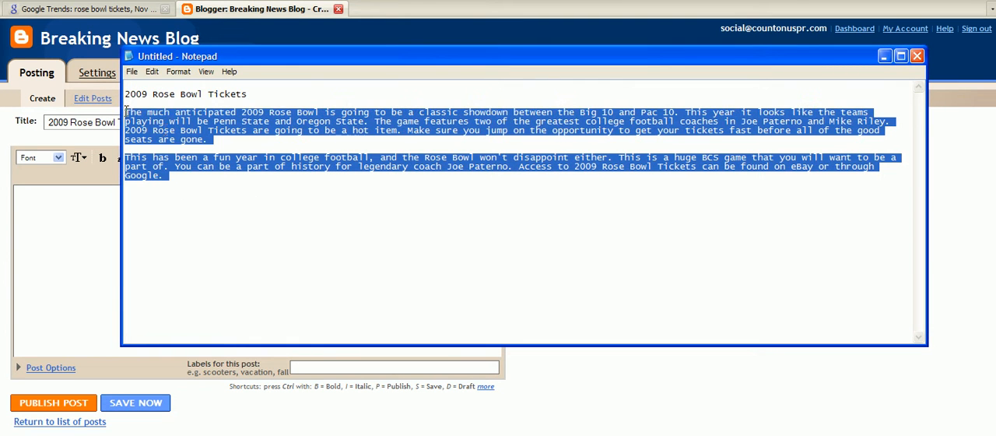
right_click(164, 128)
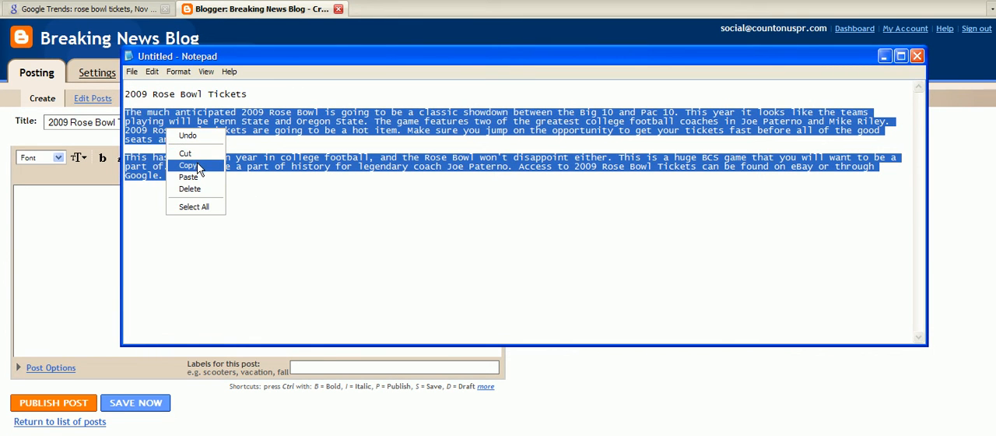
click(189, 166)
right_click(189, 144)
click(210, 177)
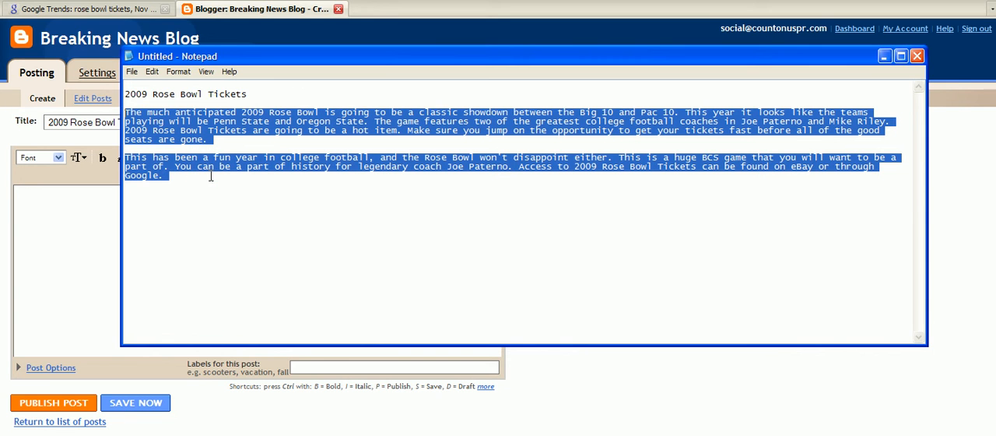
click(58, 226)
right_click(60, 218)
click(104, 260)
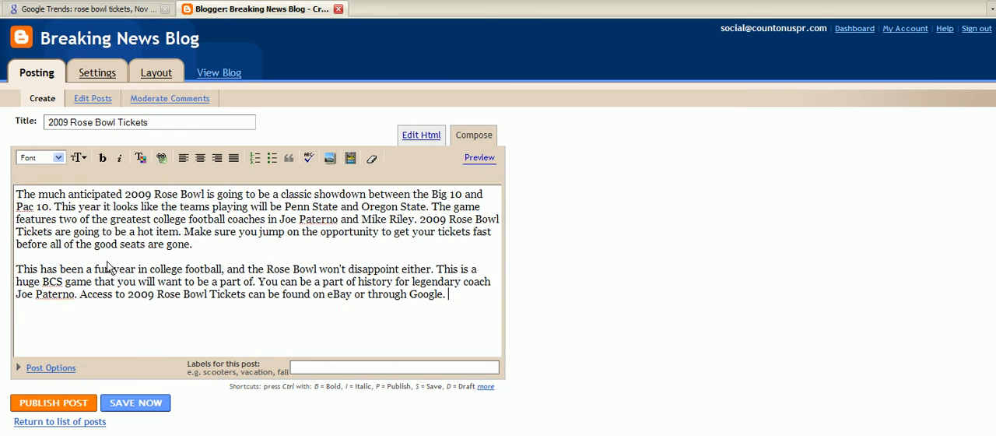
Step: Label the post with "rose bowl tickets, 2009 rose bowl tickets"
drag(458, 310, 221, 245)
click(221, 245)
text(rose bowl tickets, 2008 9 ros)
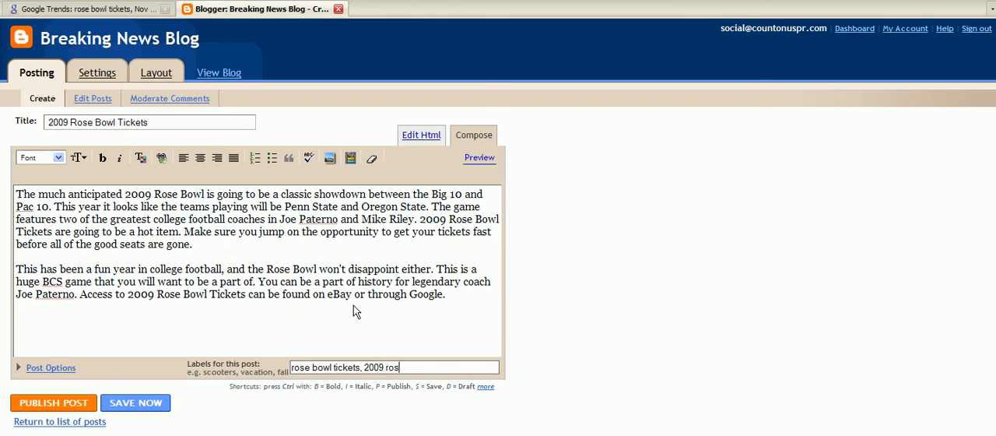
text(e bowl tickets)
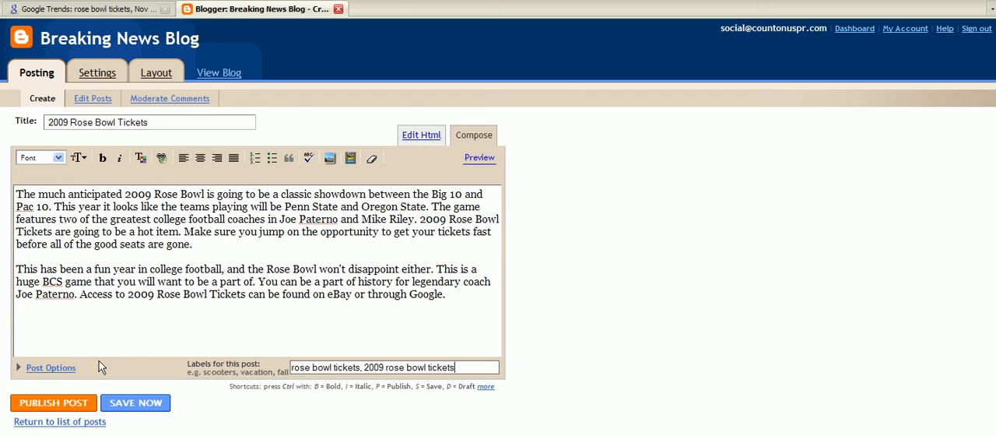
Step: Publish the post and open the 2009 Rose Bowl Tickets post's own page from the live blog
click(131, 295)
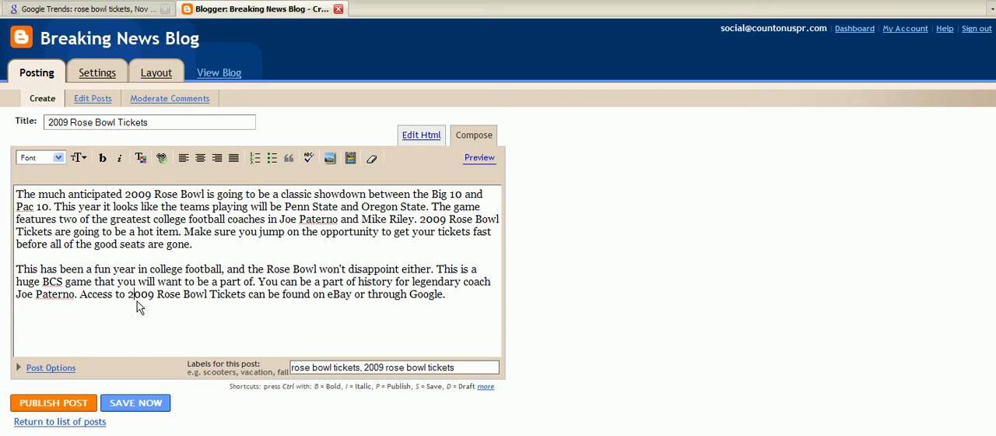
click(70, 406)
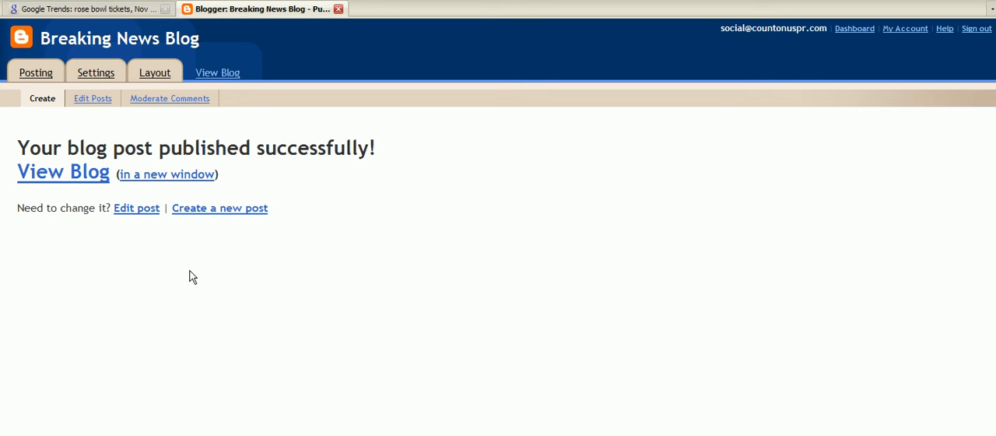
click(84, 174)
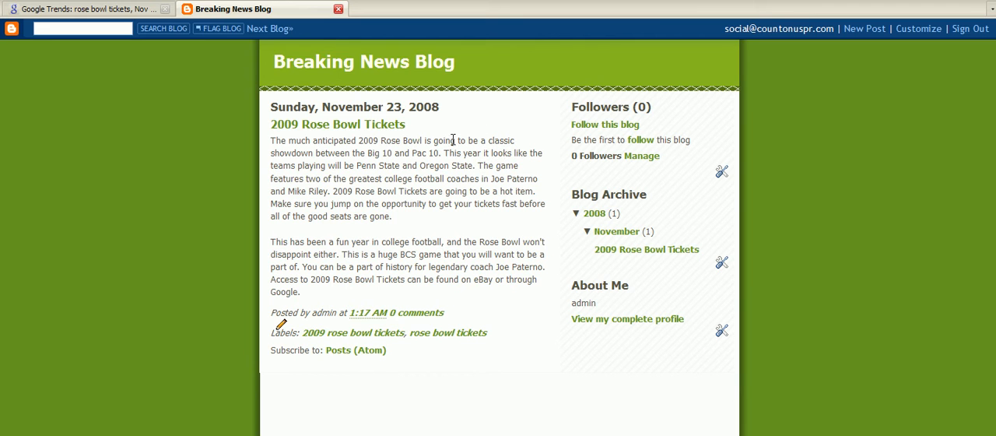
click(363, 128)
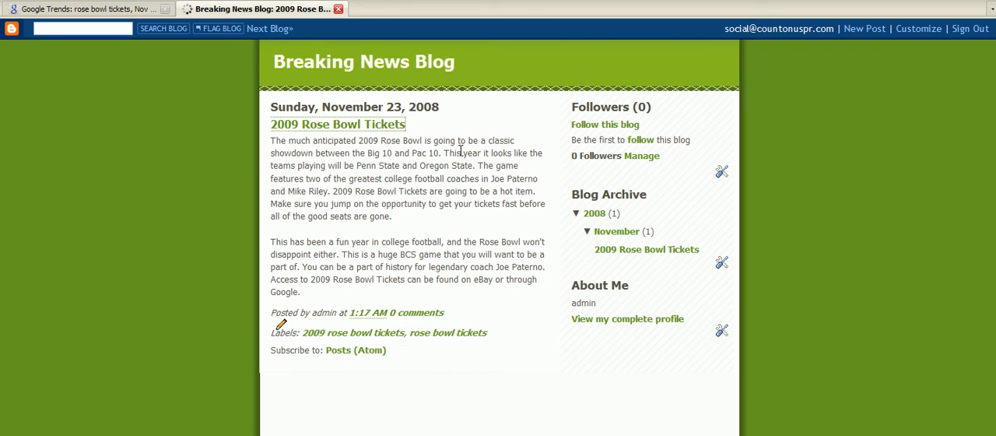